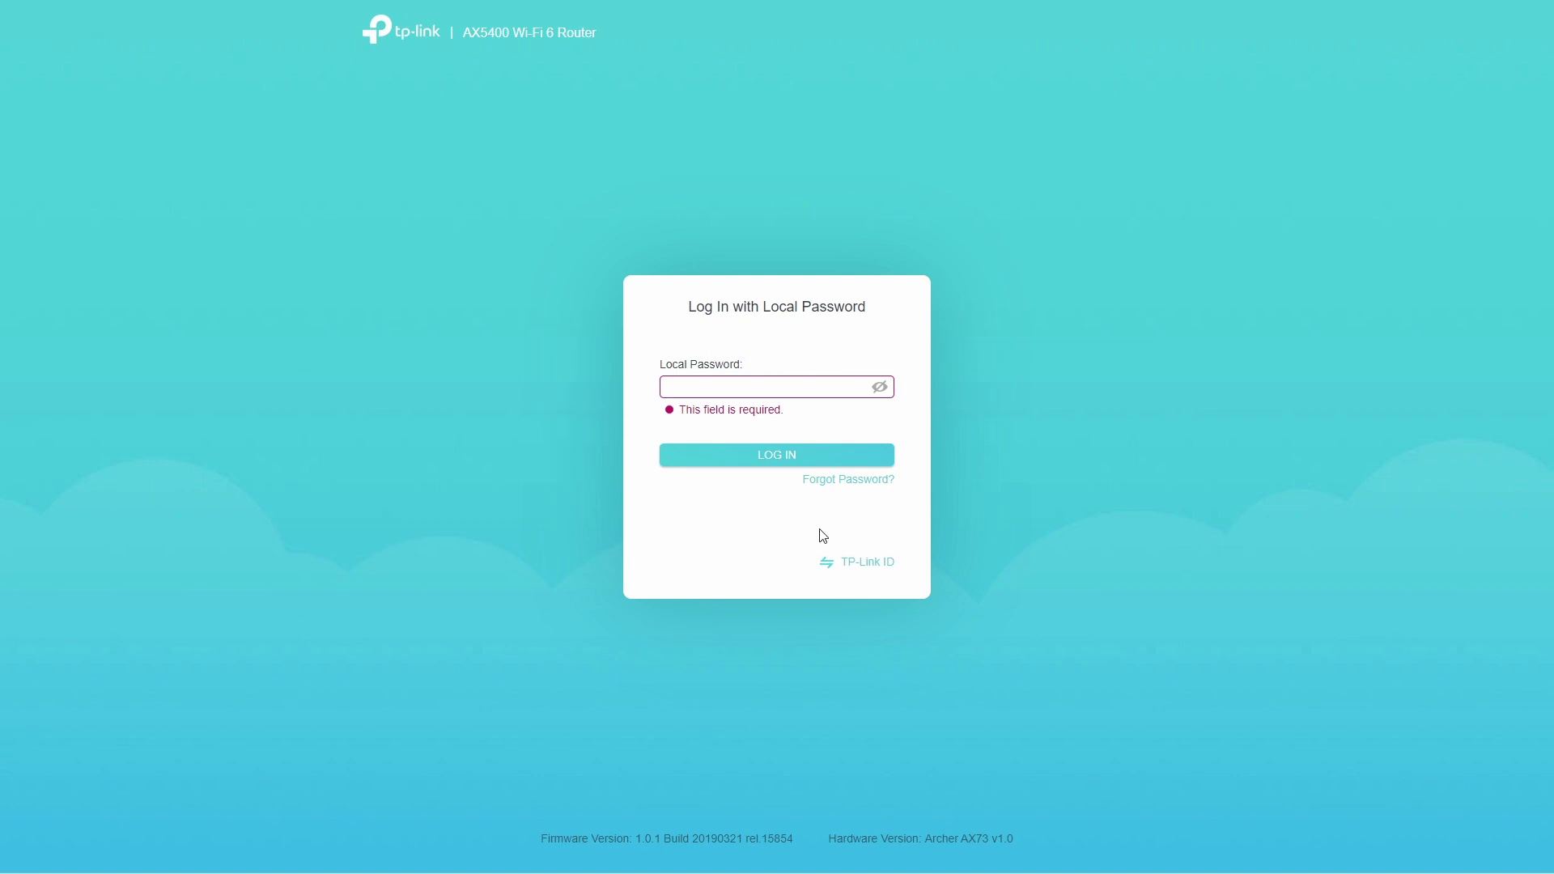
- Log in with the local password to reach the Network Map showing Dynamic IP internet status
{"action": "left_click", "coordinate": [751, 391]}
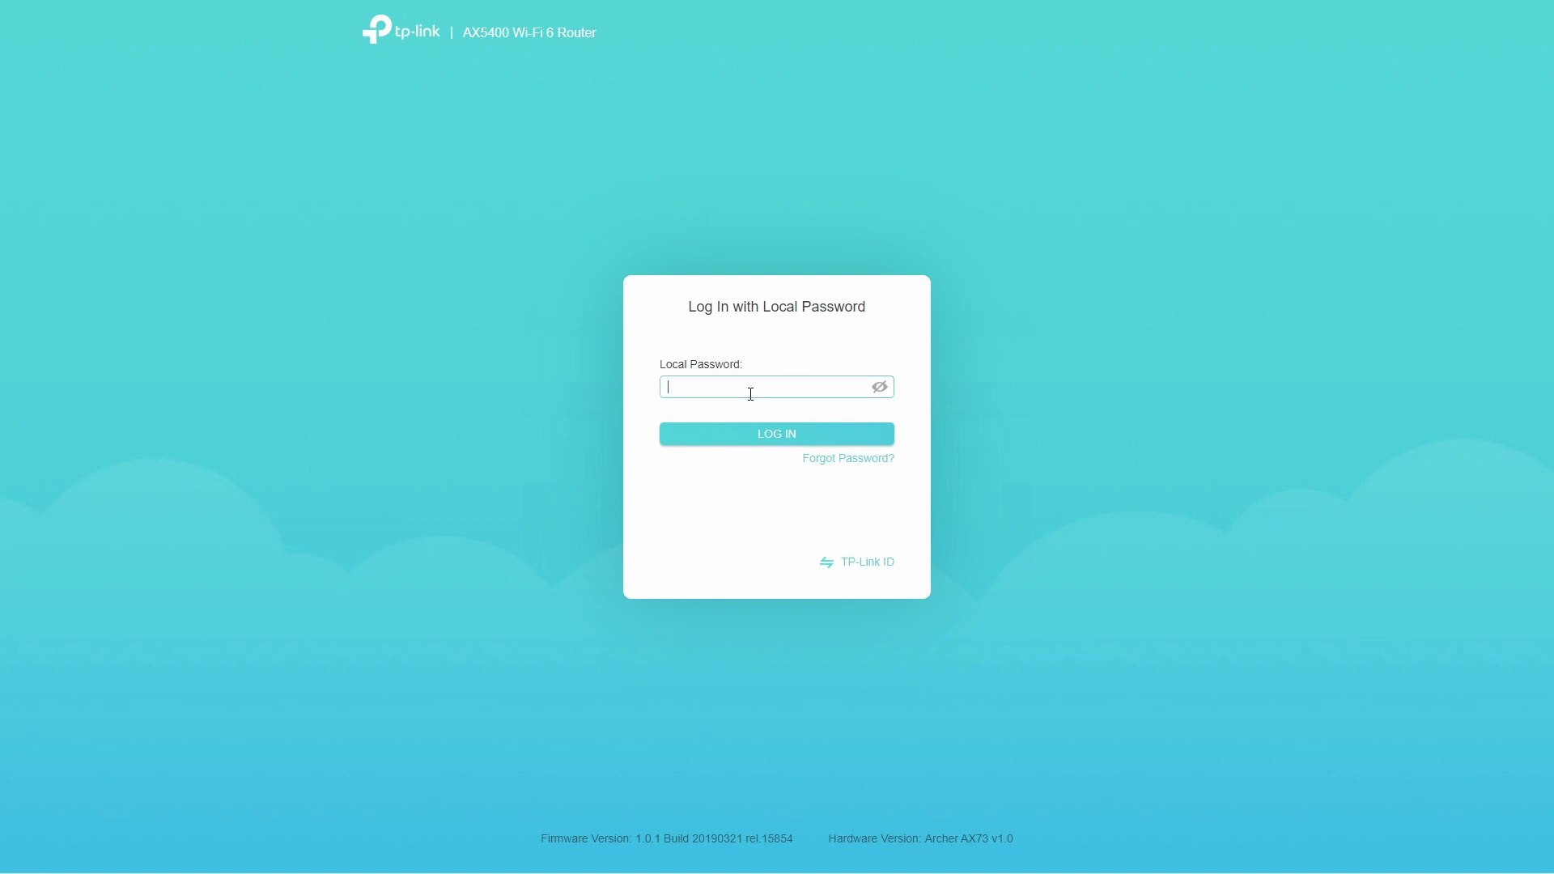
{"action": "type", "text": "*********"}
{"action": "key", "text": "Return"}
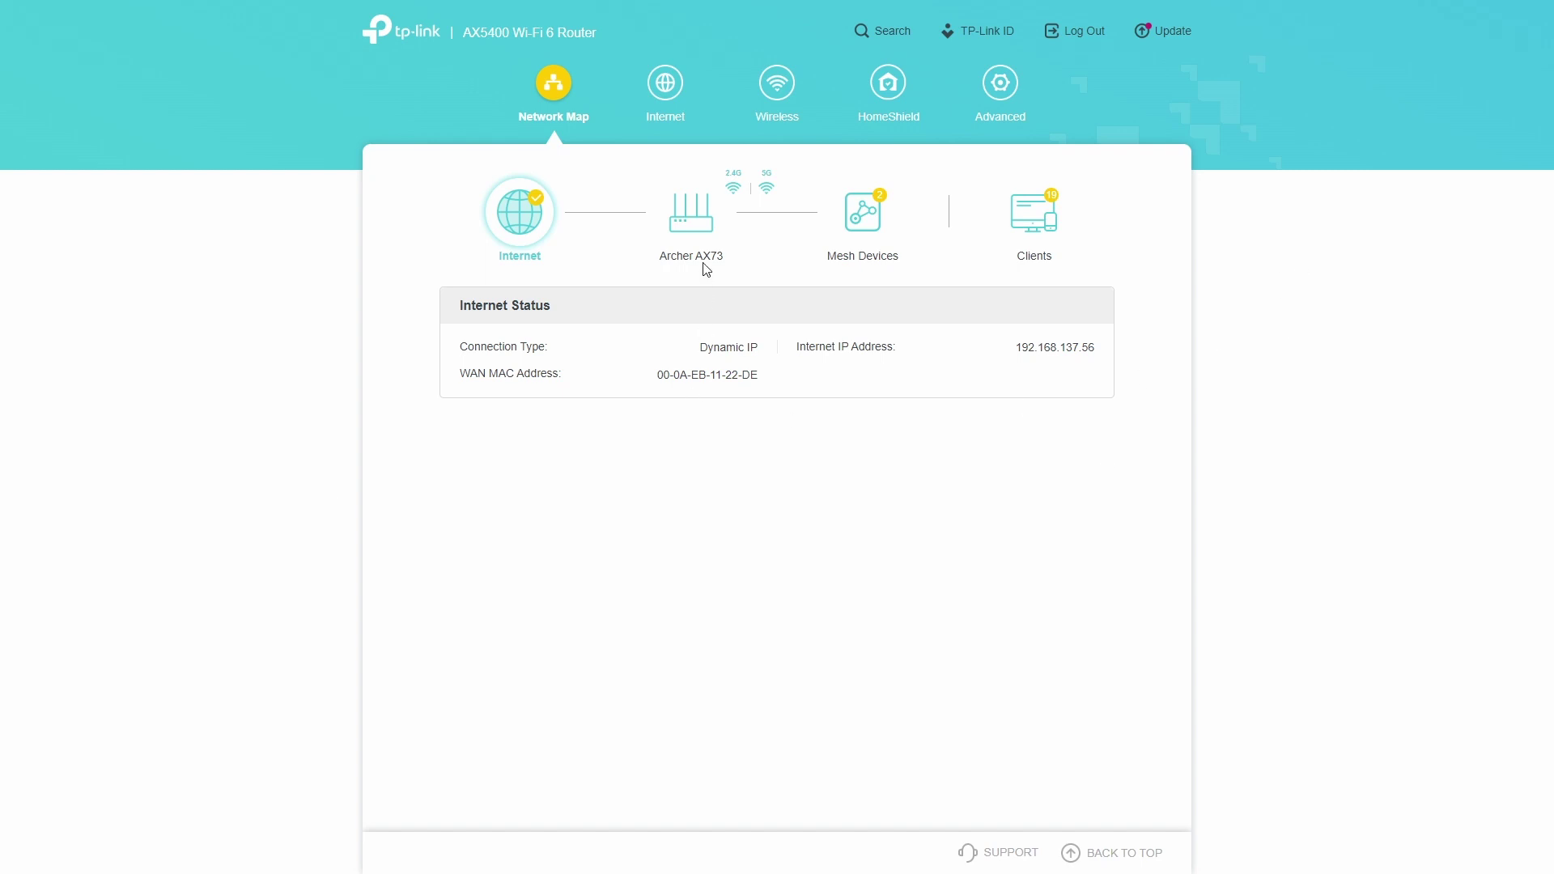
- View the Archer AX73 router details, then return to Internet status showing IP 192.168.137.56
{"action": "left_click", "coordinate": [698, 224]}
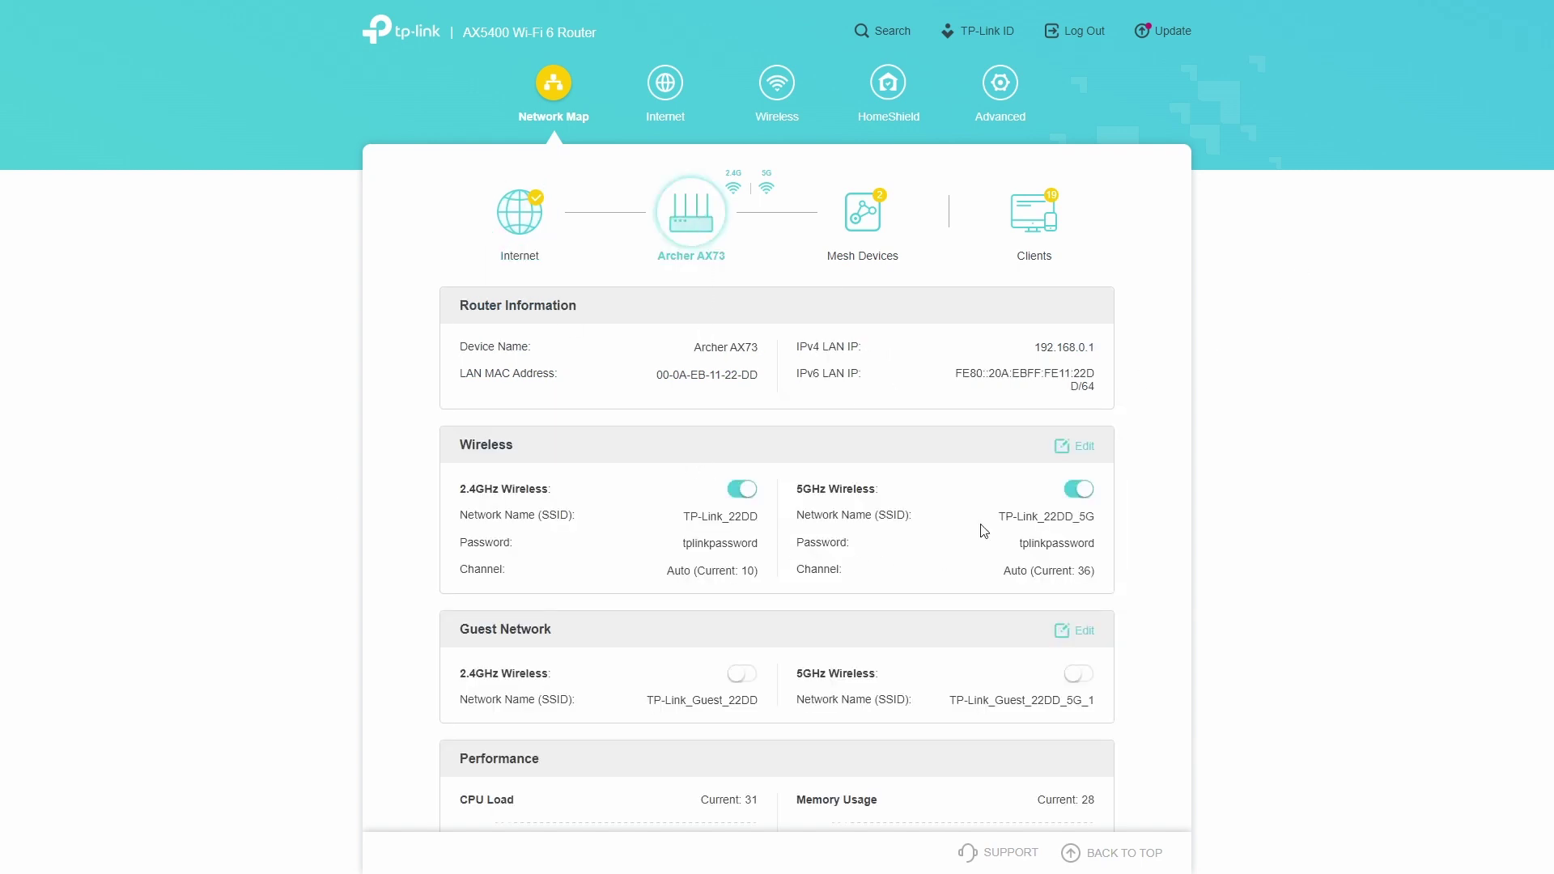
{"action": "left_click", "coordinate": [537, 225]}
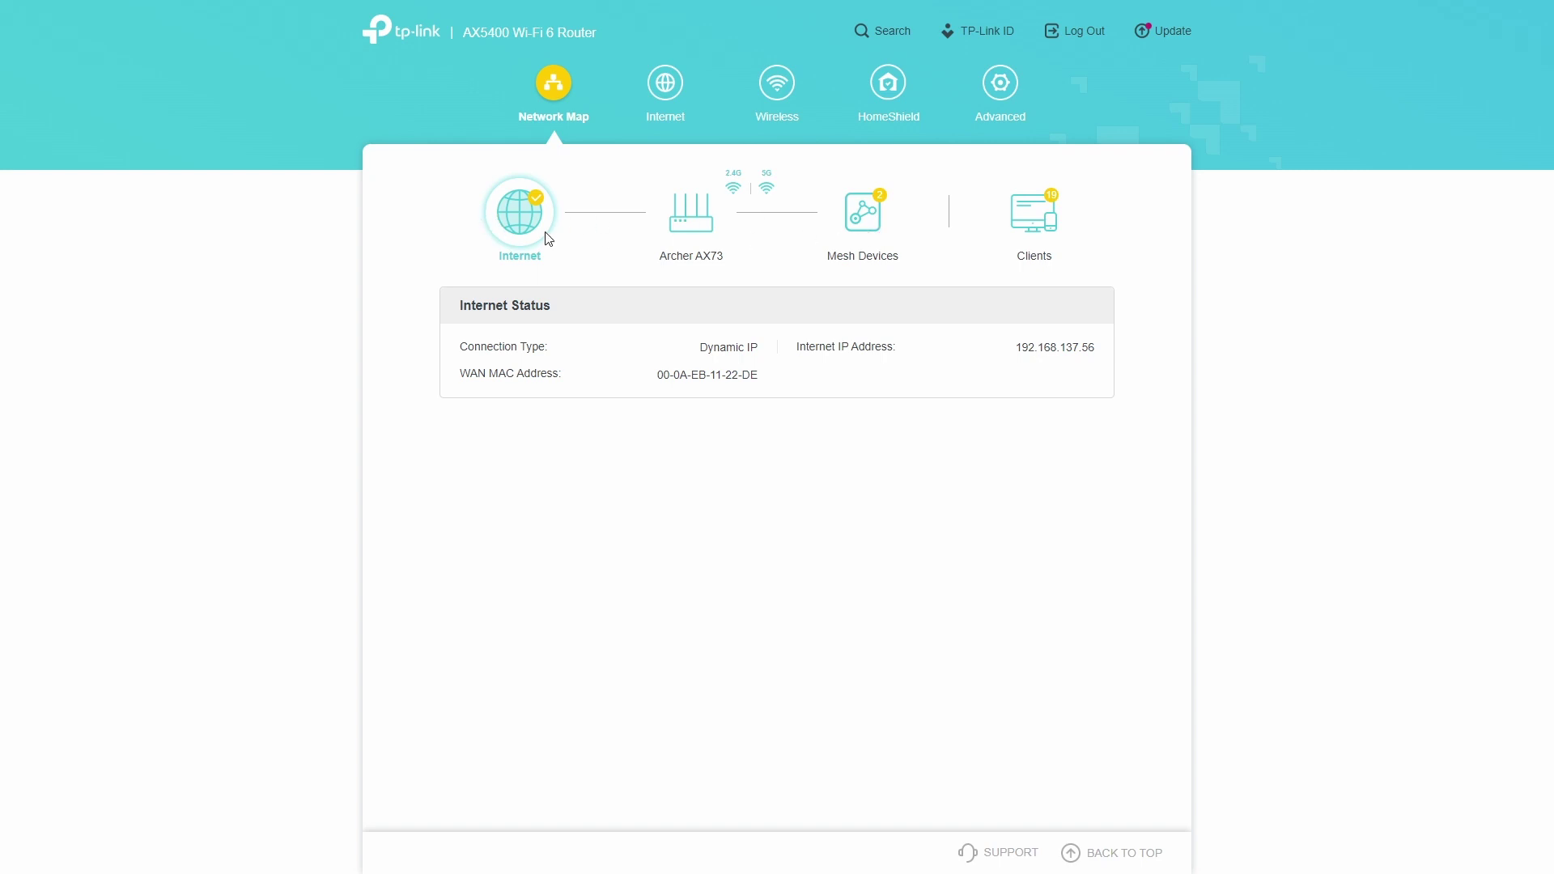
{"action": "left_click", "coordinate": [862, 227]}
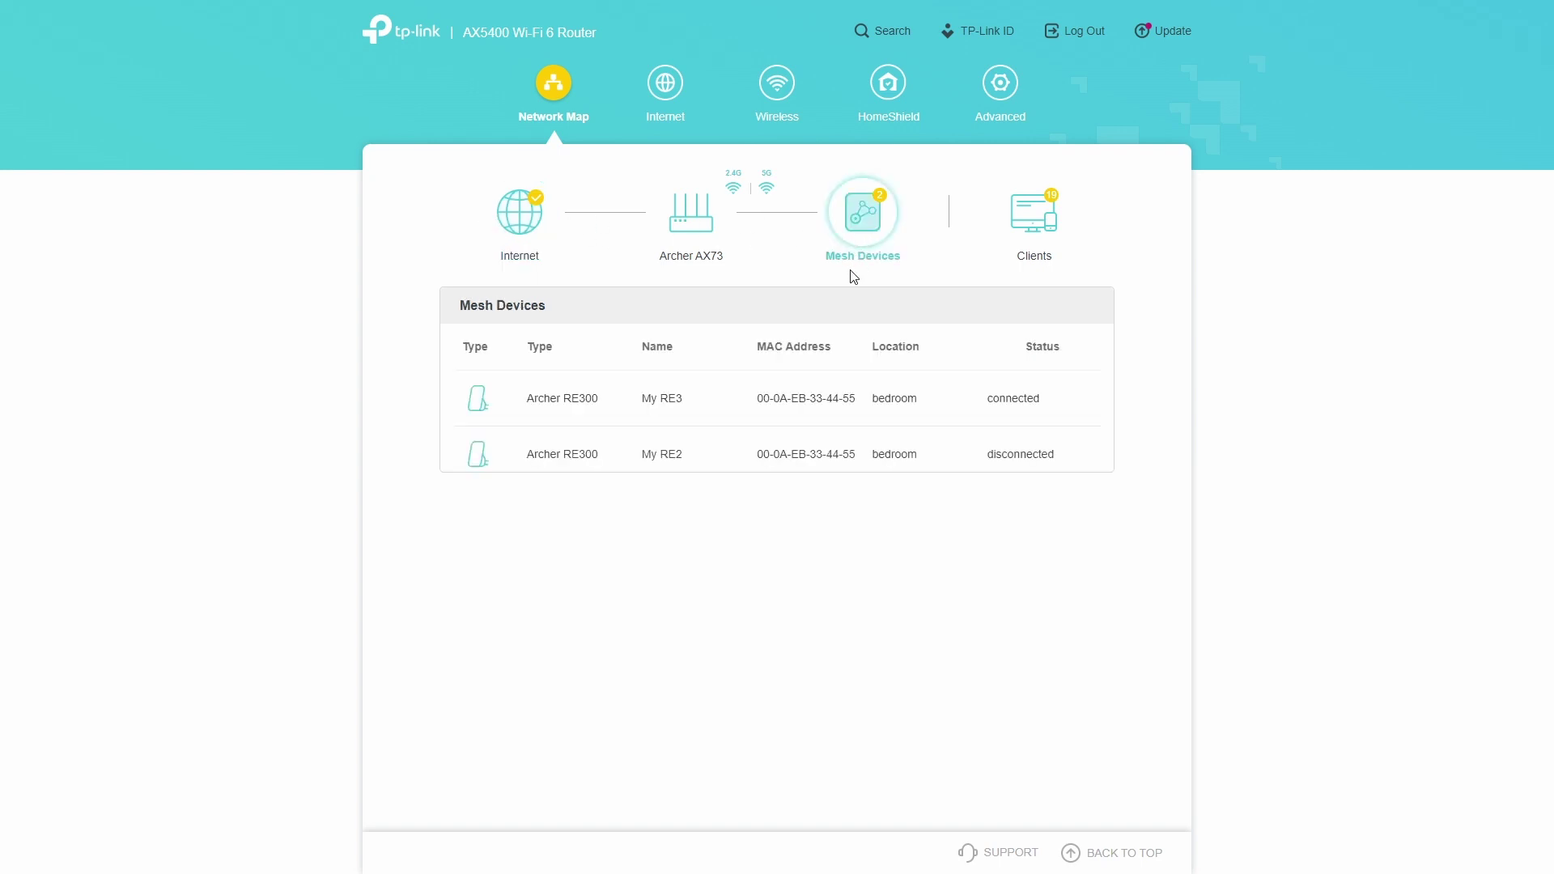
{"action": "mouse_move", "coordinate": [457, 347]}
{"action": "left_mouse_down"}
{"action": "mouse_move", "coordinate": [1090, 465]}
{"action": "mouse_move", "coordinate": [440, 348]}
{"action": "left_mouse_up"}
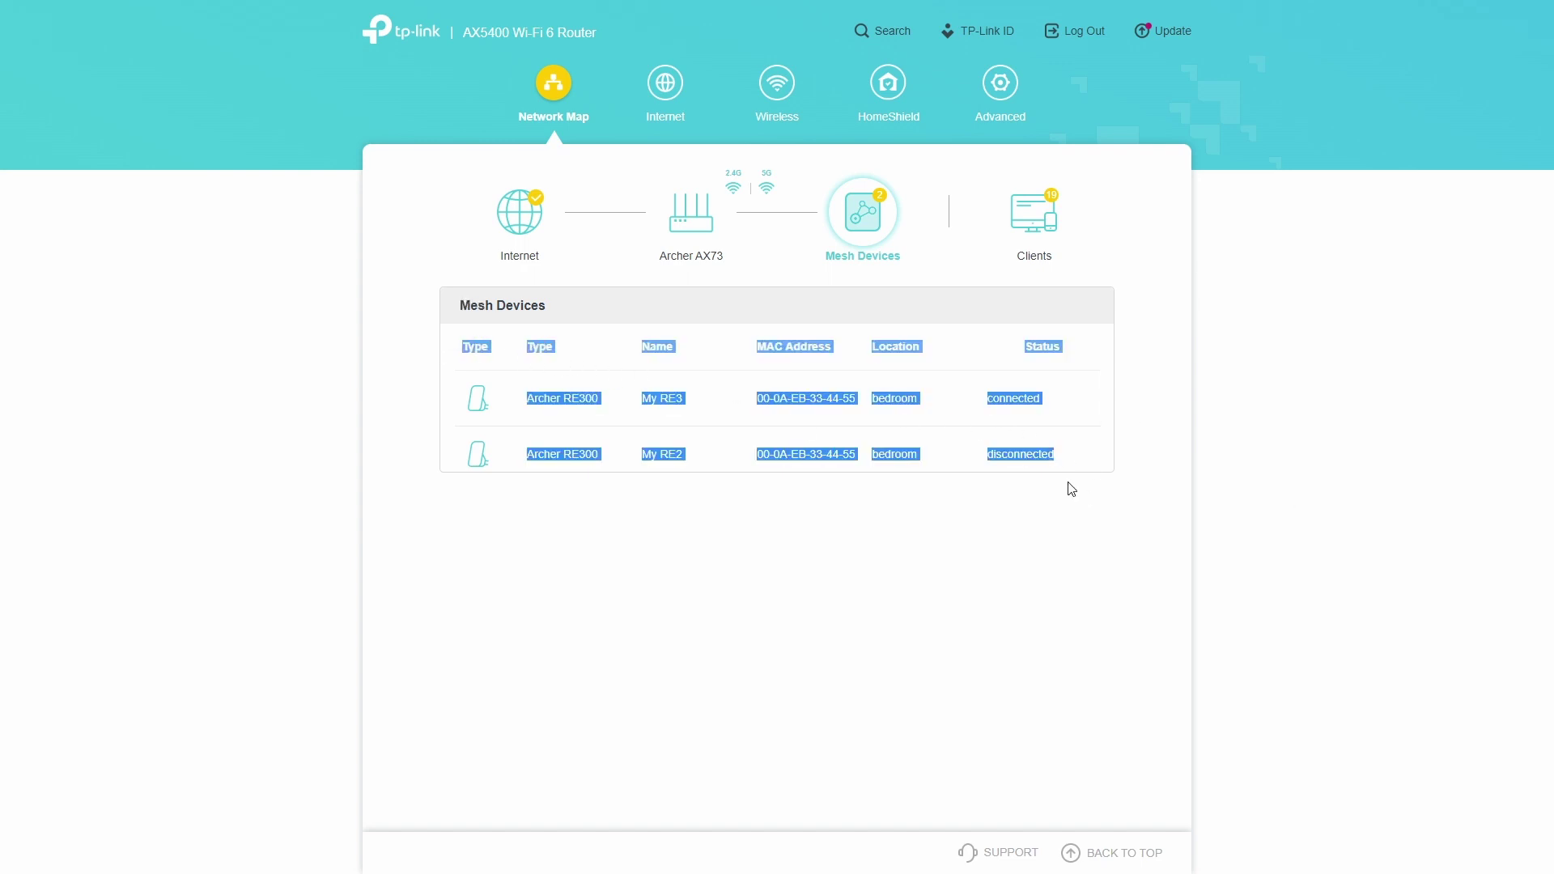
{"action": "left_click_drag", "start_coordinate": [1075, 470], "coordinate": [440, 343]}
{"action": "left_click", "coordinate": [1067, 466]}
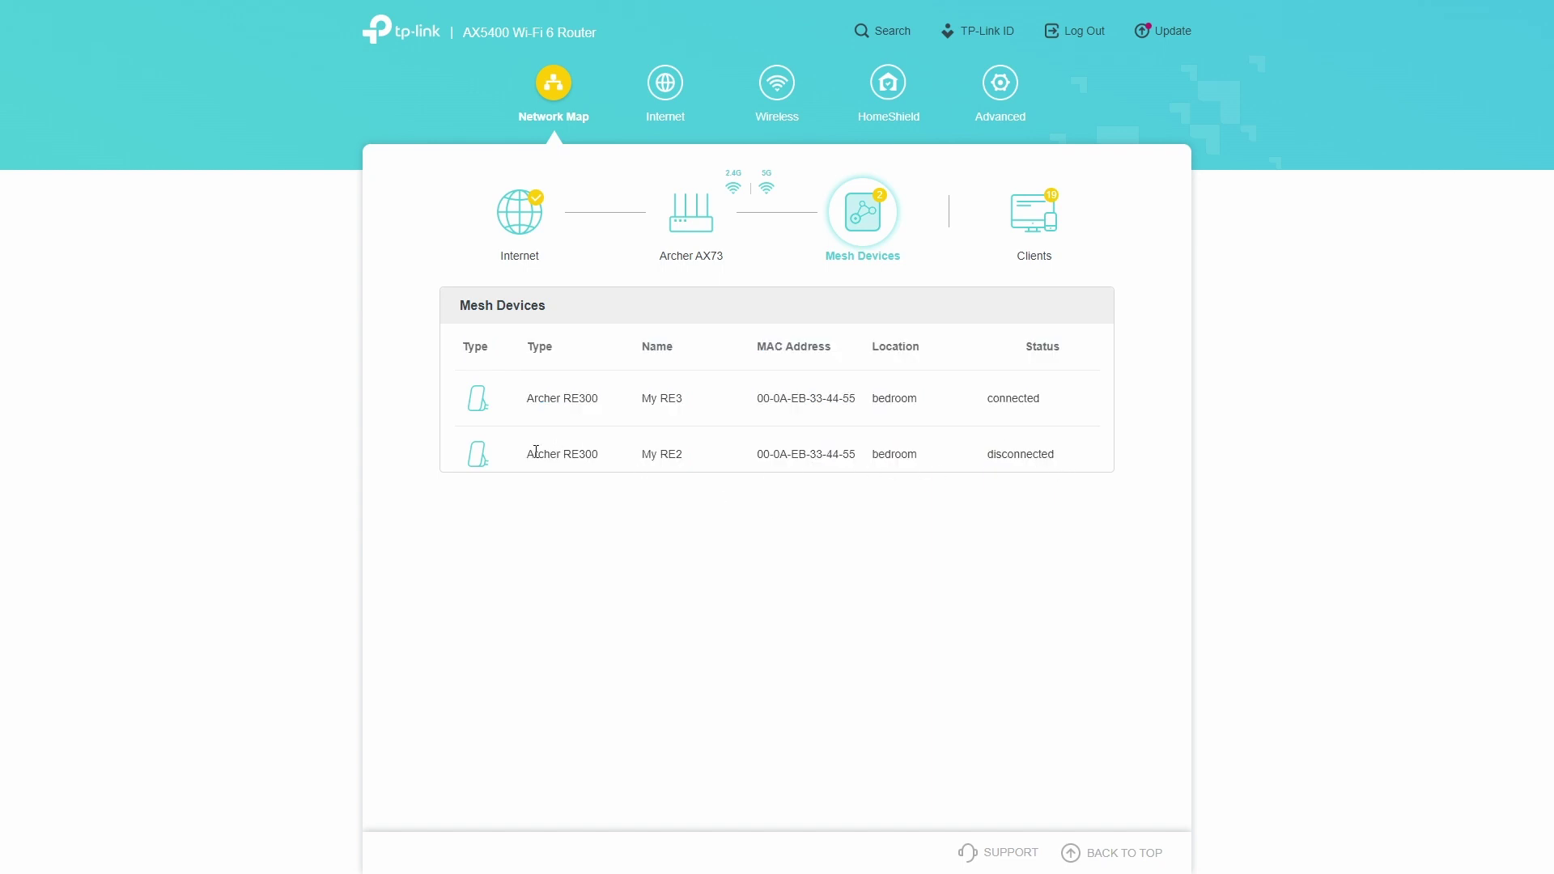
{"action": "mouse_move", "coordinate": [538, 454]}
{"action": "left_mouse_down"}
{"action": "mouse_move", "coordinate": [1064, 463]}
{"action": "mouse_move", "coordinate": [527, 461]}
{"action": "left_mouse_up"}
{"action": "left_click", "coordinate": [558, 473]}
{"action": "left_click_drag", "start_coordinate": [528, 399], "coordinate": [1058, 413]}
{"action": "left_click", "coordinate": [1051, 418]}
{"action": "left_click_drag", "start_coordinate": [468, 333], "coordinate": [1066, 464]}
{"action": "left_click", "coordinate": [1081, 472]}
- Open Advanced > OneMesh and scroll through its list of 9 available OneMesh devices
{"action": "left_click", "coordinate": [987, 84]}
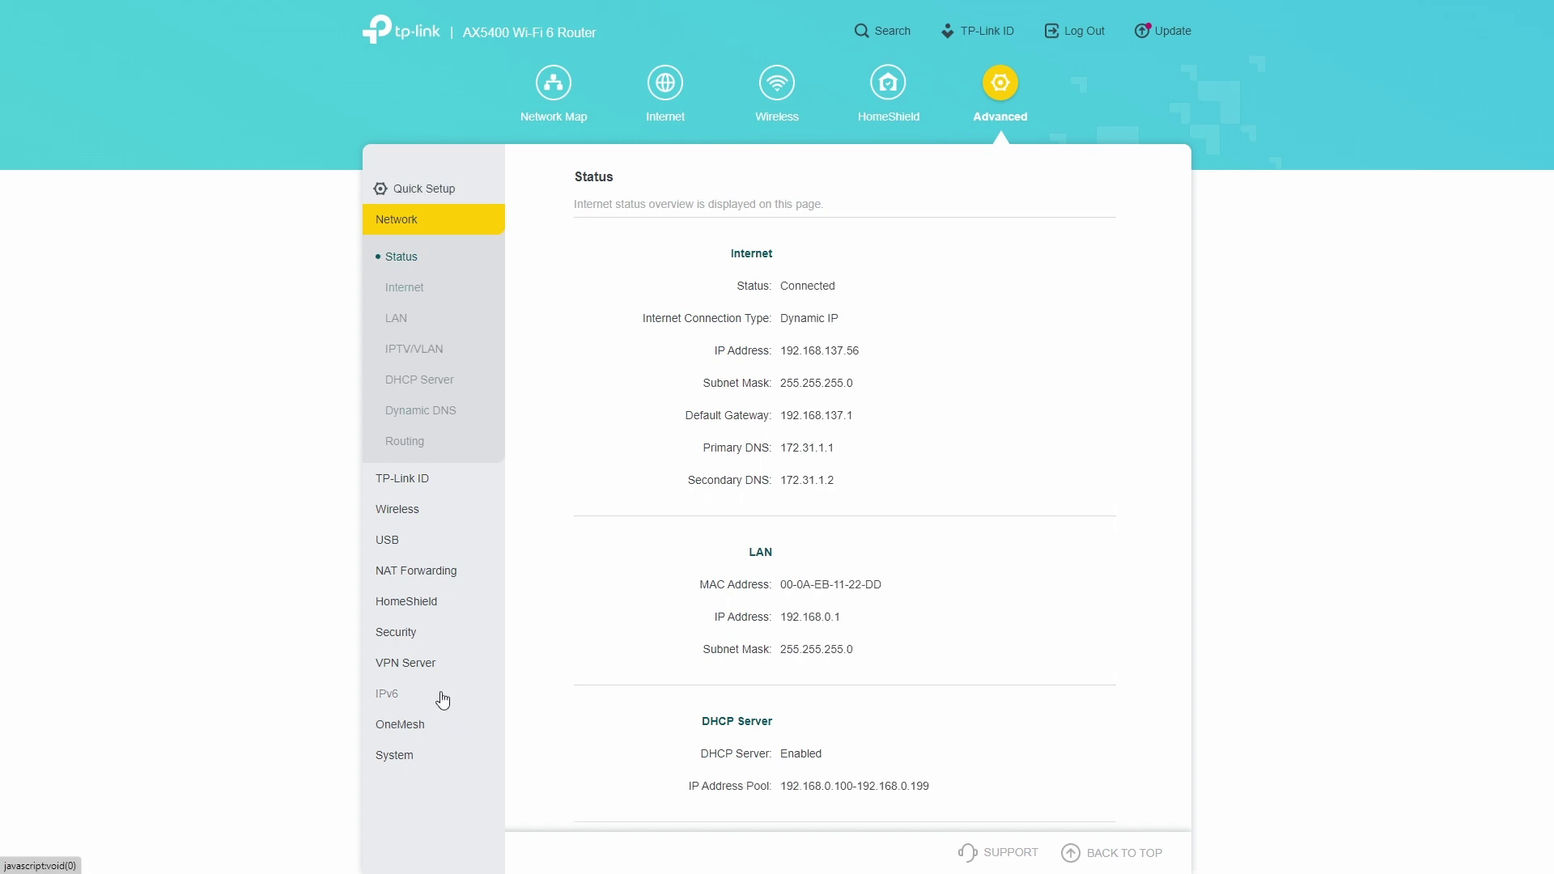
{"action": "left_click", "coordinate": [437, 726]}
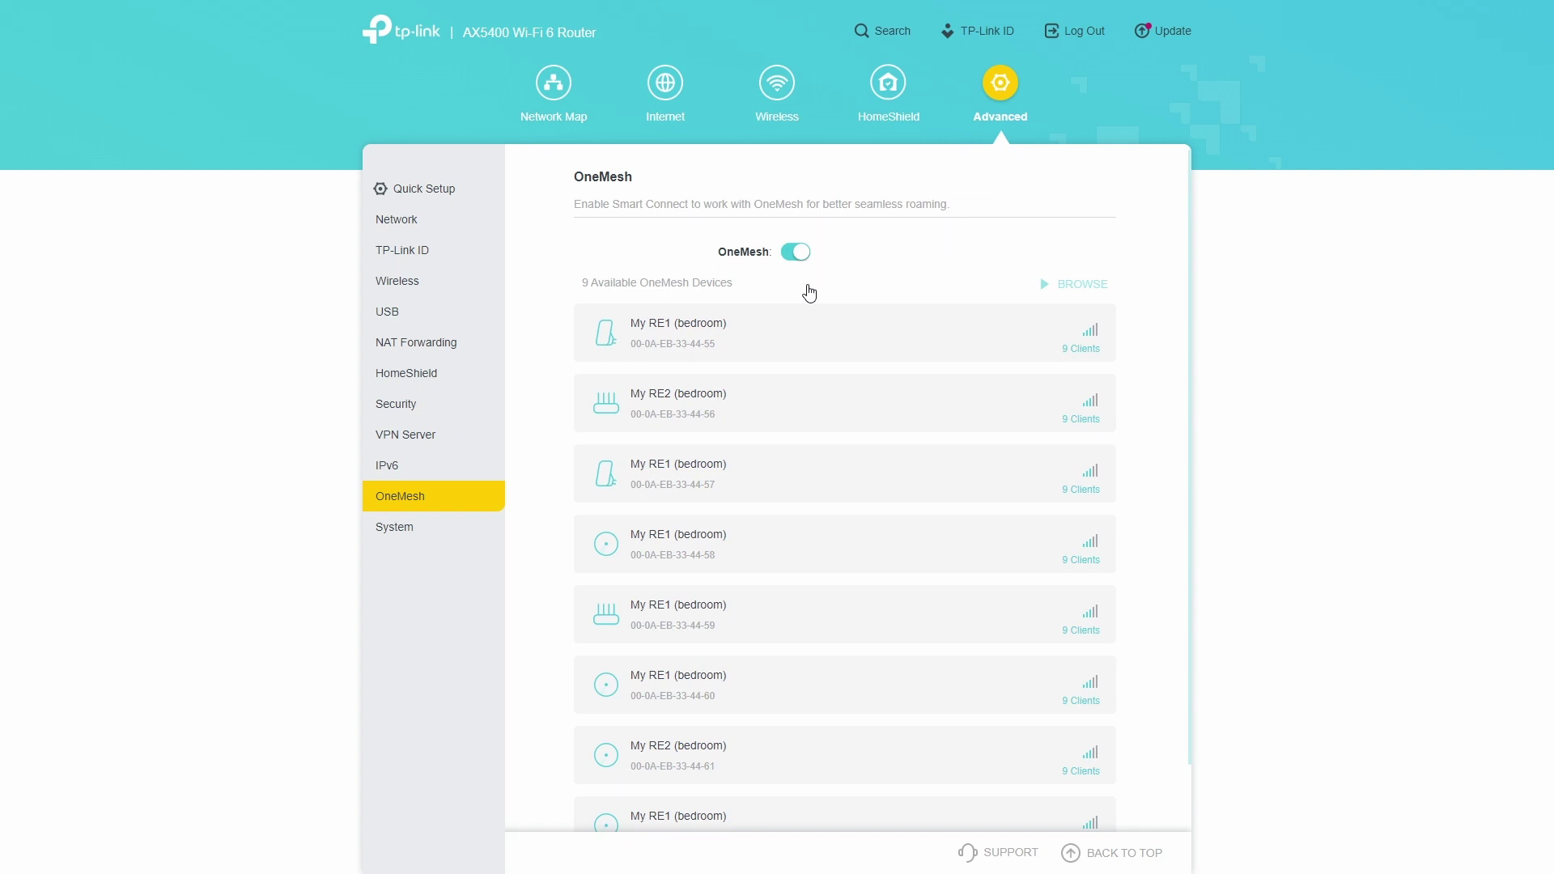
{"action": "scroll", "coordinate": [807, 798], "scroll_direction": "down", "scroll_amount": 1}
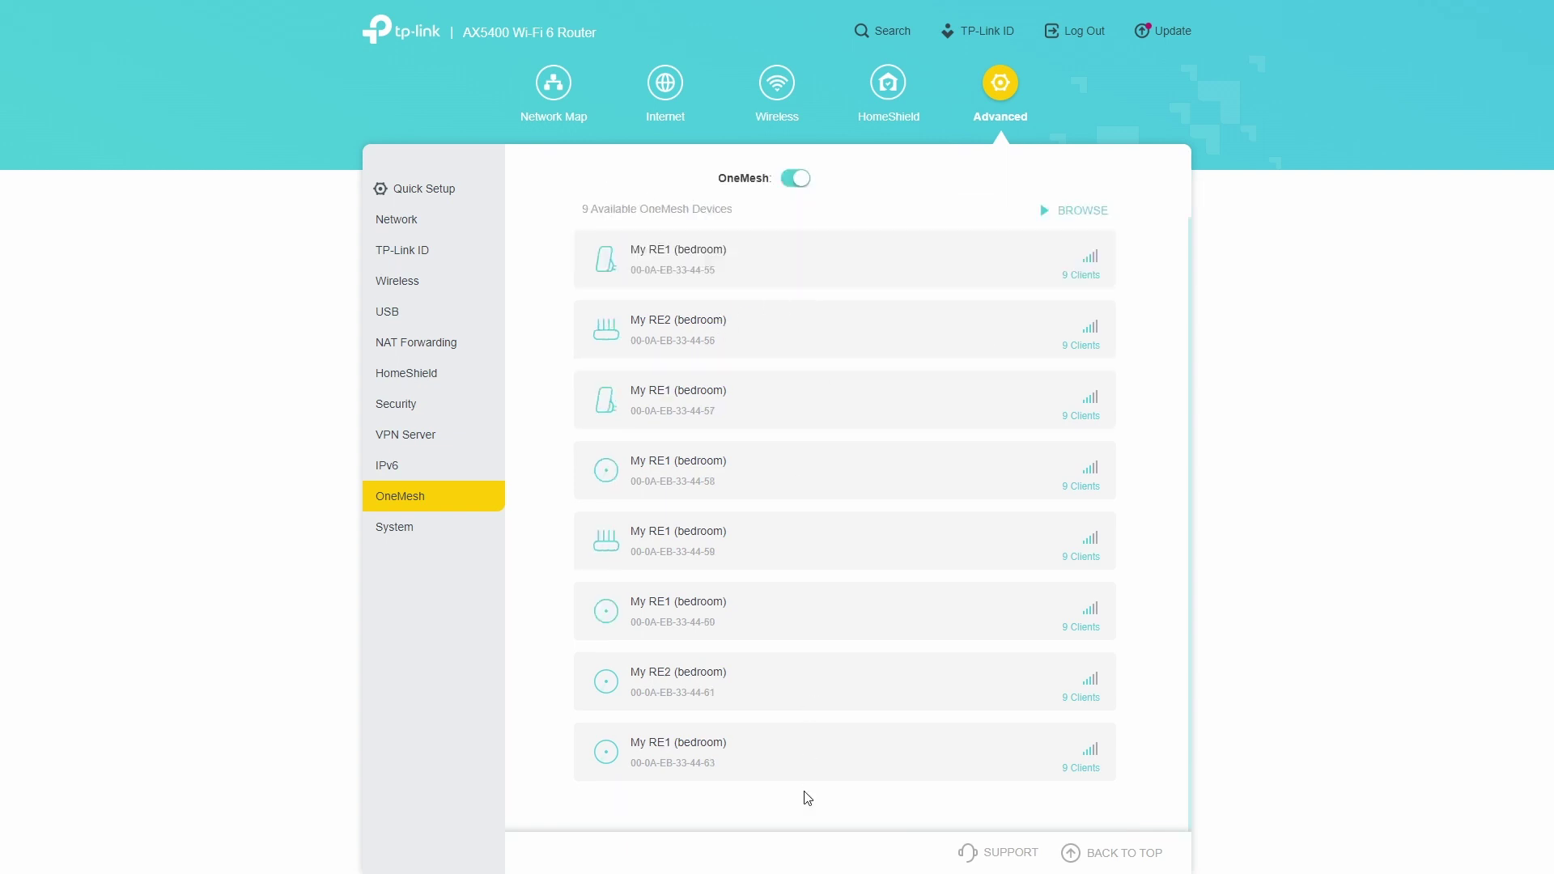
{"action": "scroll", "coordinate": [807, 799], "scroll_direction": "up", "scroll_amount": 1}
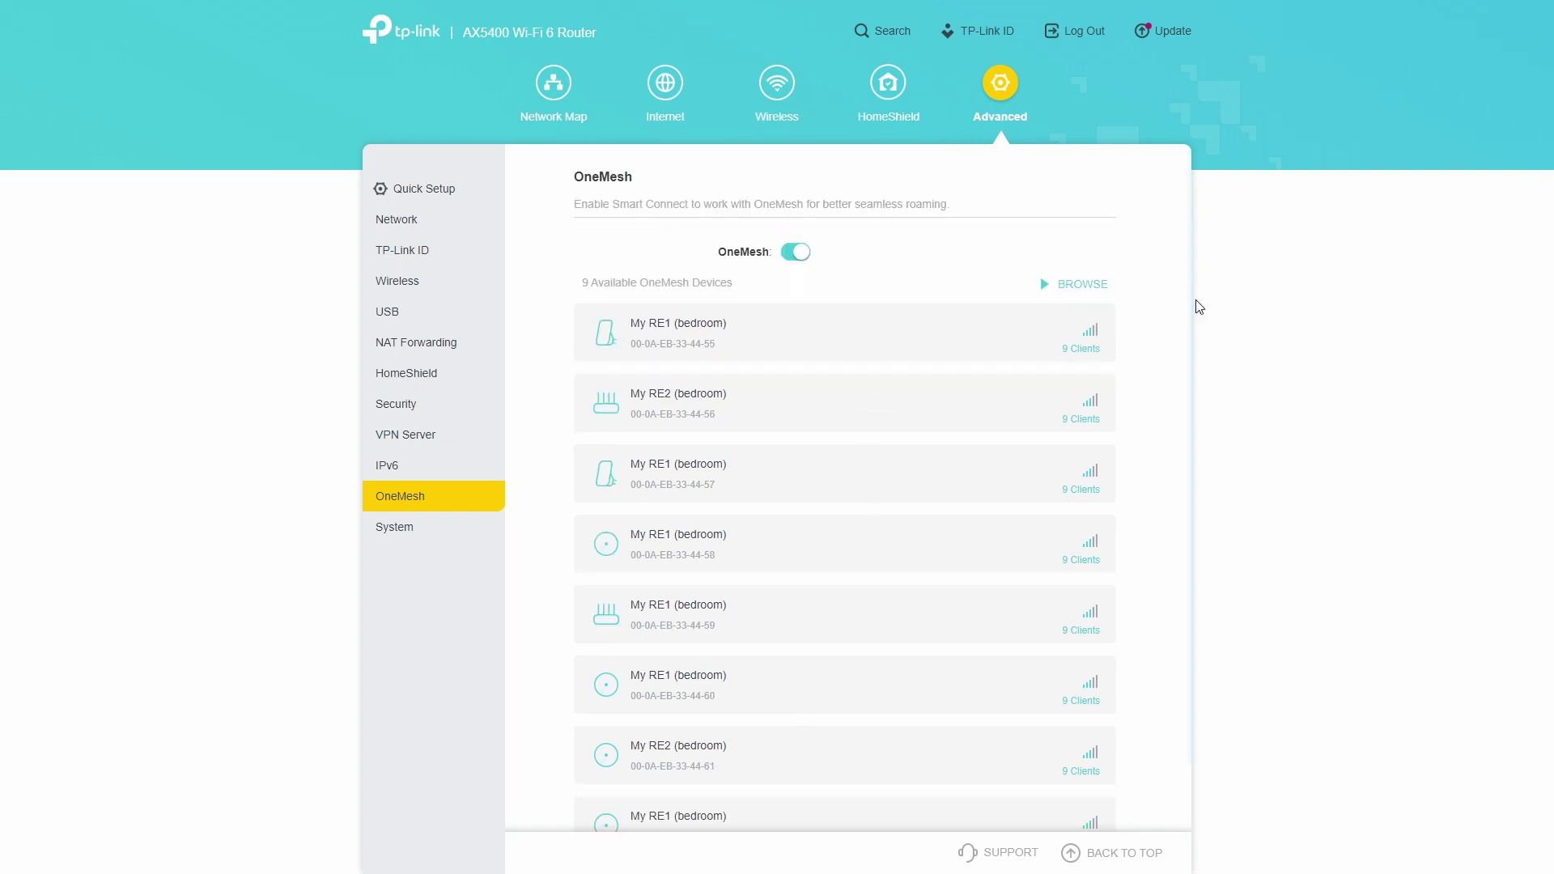
{"action": "scroll", "coordinate": [1187, 298], "scroll_direction": "down", "scroll_amount": 1}
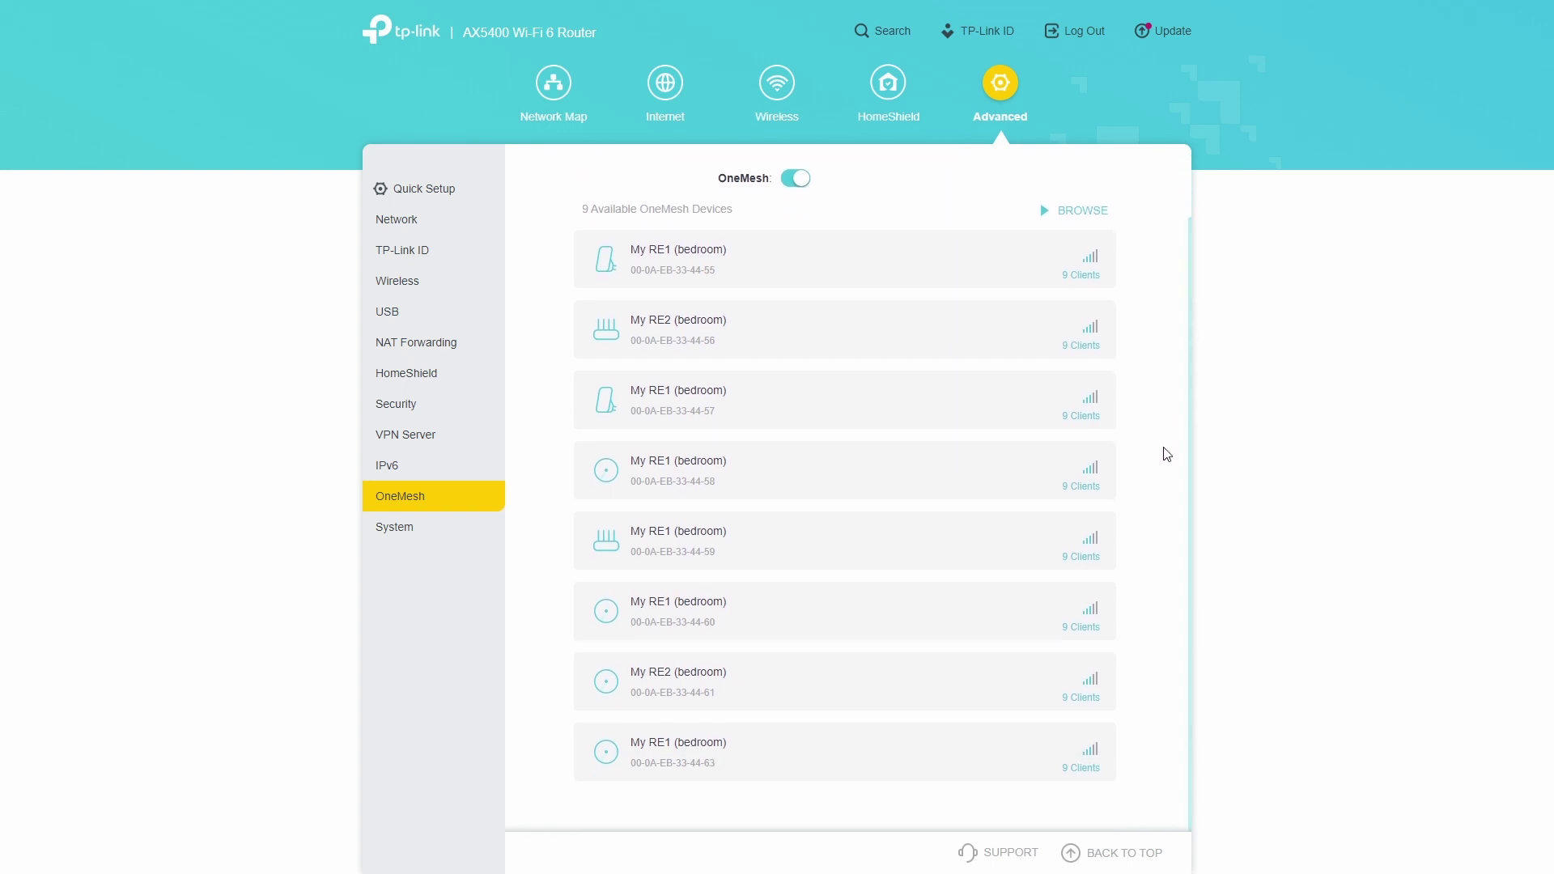
{"action": "scroll", "coordinate": [1166, 405], "scroll_direction": "up", "scroll_amount": 1}
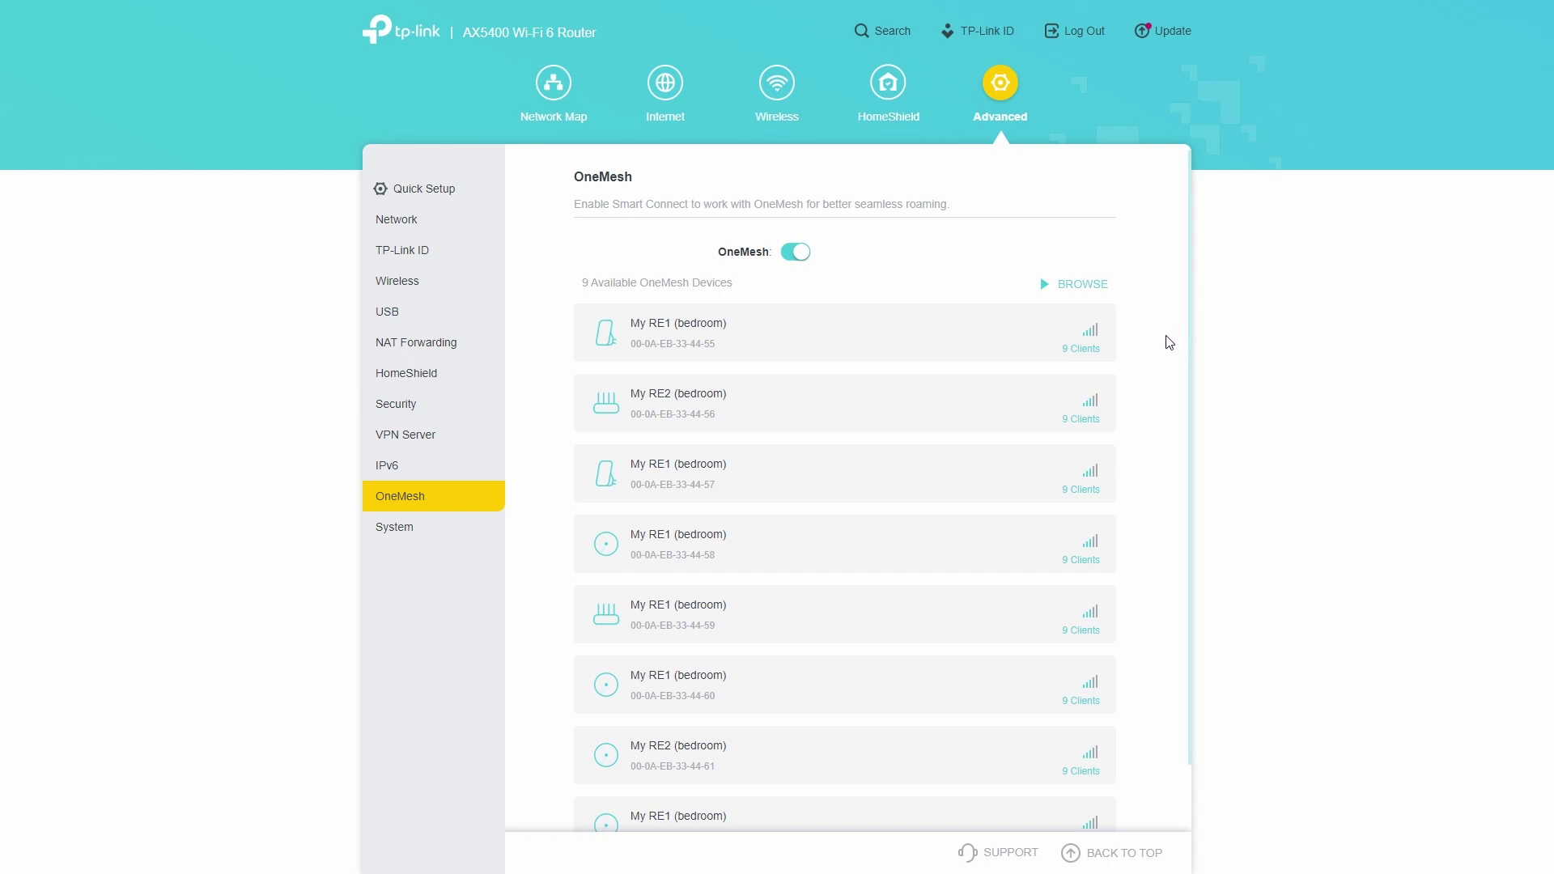
- Flip the OneMesh toggle off, read the wireless-restart warning, and confirm with YES
{"action": "left_click", "coordinate": [796, 252]}
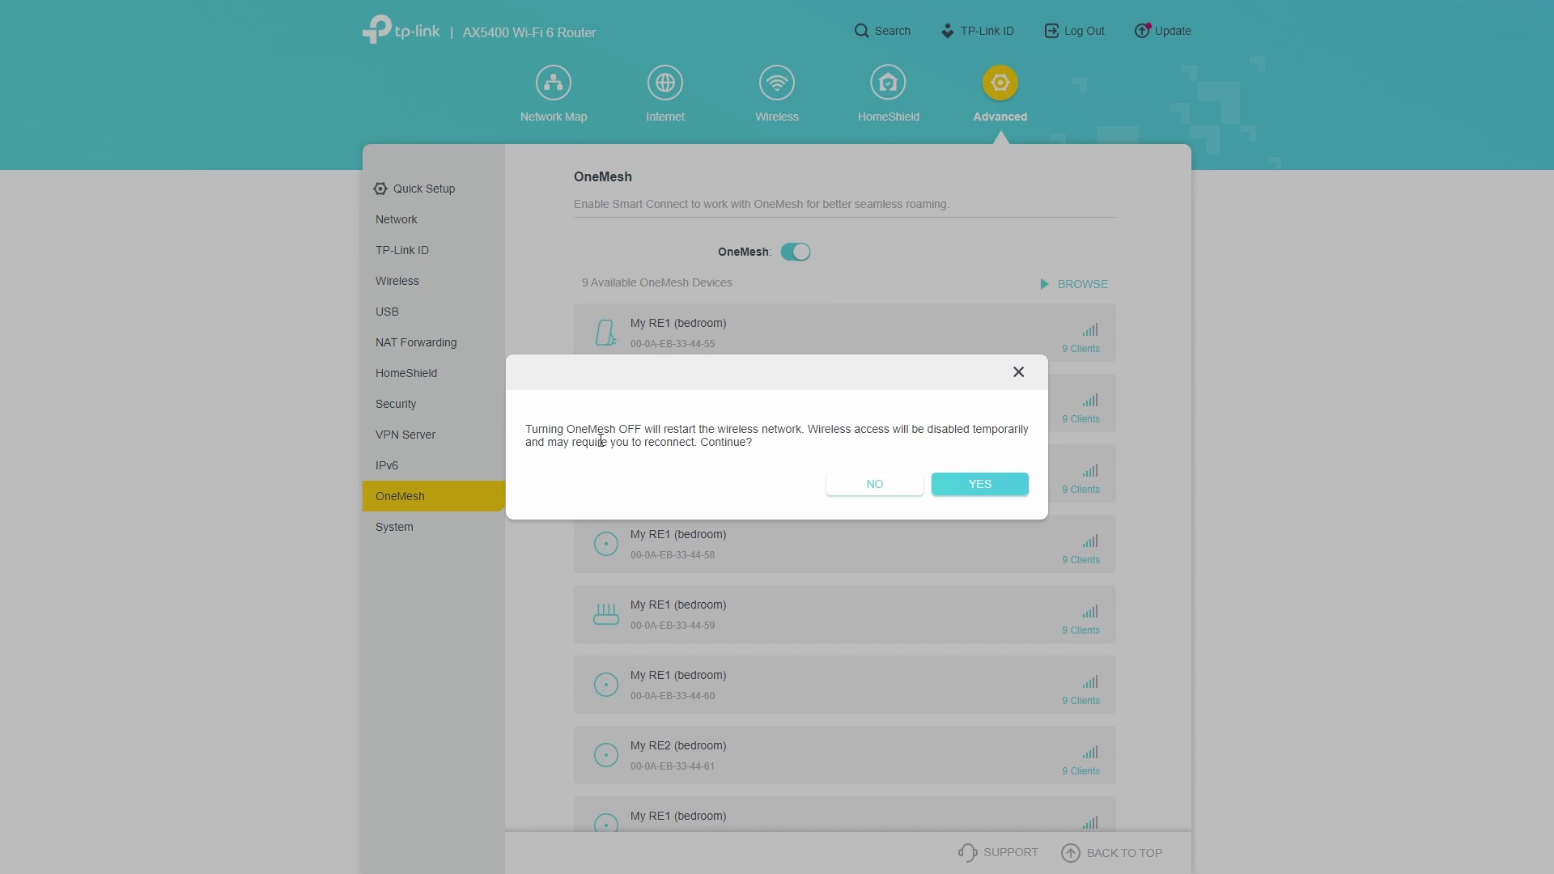
{"action": "mouse_move", "coordinate": [528, 432]}
{"action": "left_mouse_down"}
{"action": "mouse_move", "coordinate": [781, 441]}
{"action": "mouse_move", "coordinate": [527, 430]}
{"action": "left_mouse_up"}
{"action": "left_click", "coordinate": [783, 444]}
{"action": "left_click", "coordinate": [529, 435]}
{"action": "left_click_drag", "start_coordinate": [858, 445], "coordinate": [822, 443]}
{"action": "double_click", "coordinate": [814, 432]}
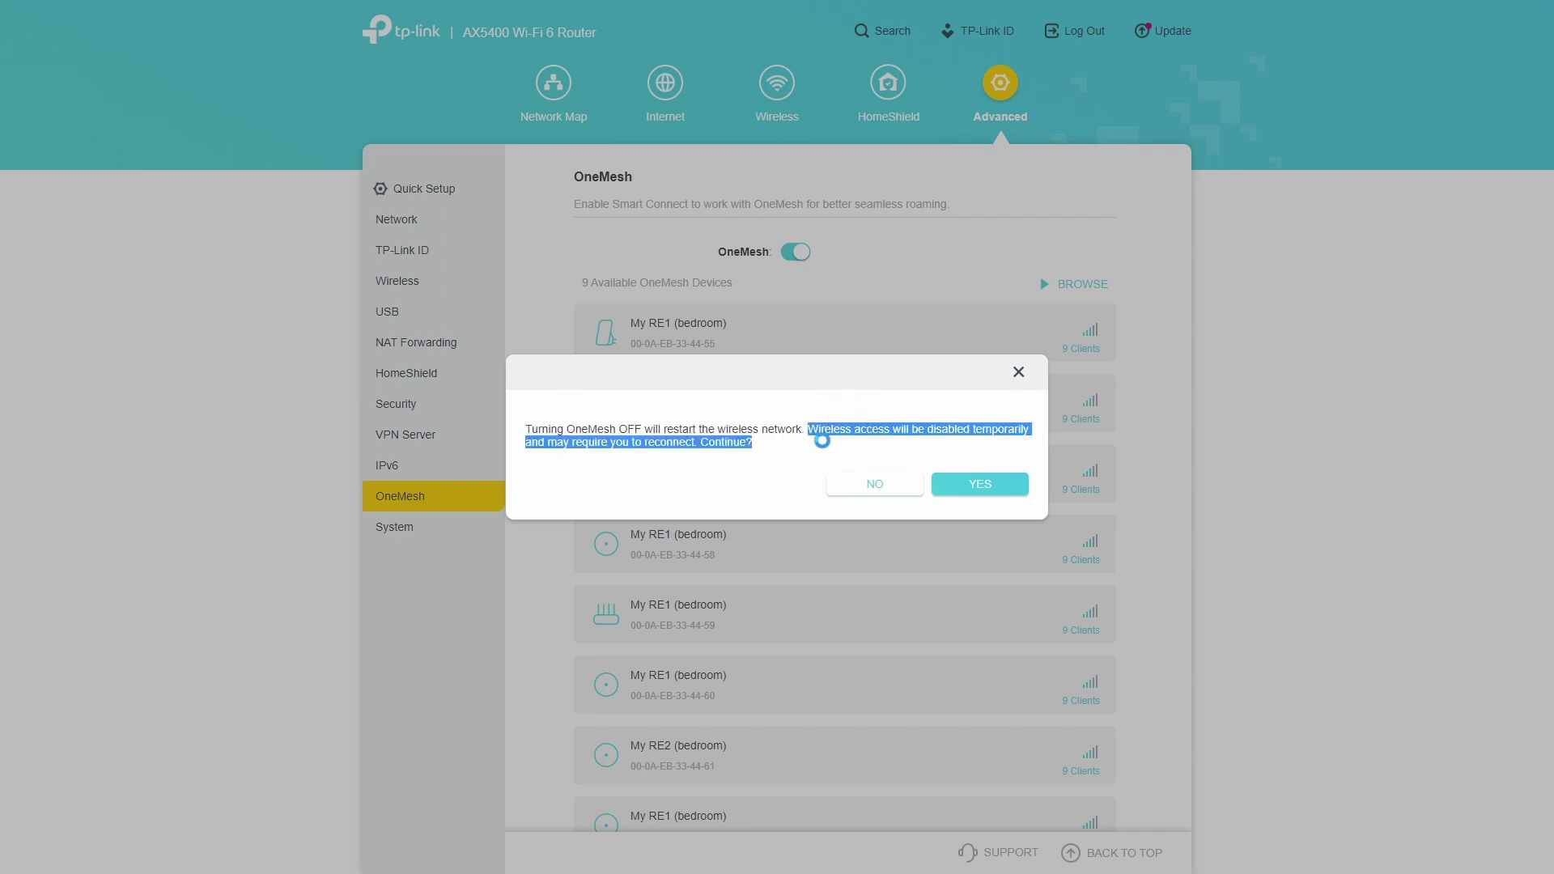
{"action": "left_click", "coordinate": [761, 453]}
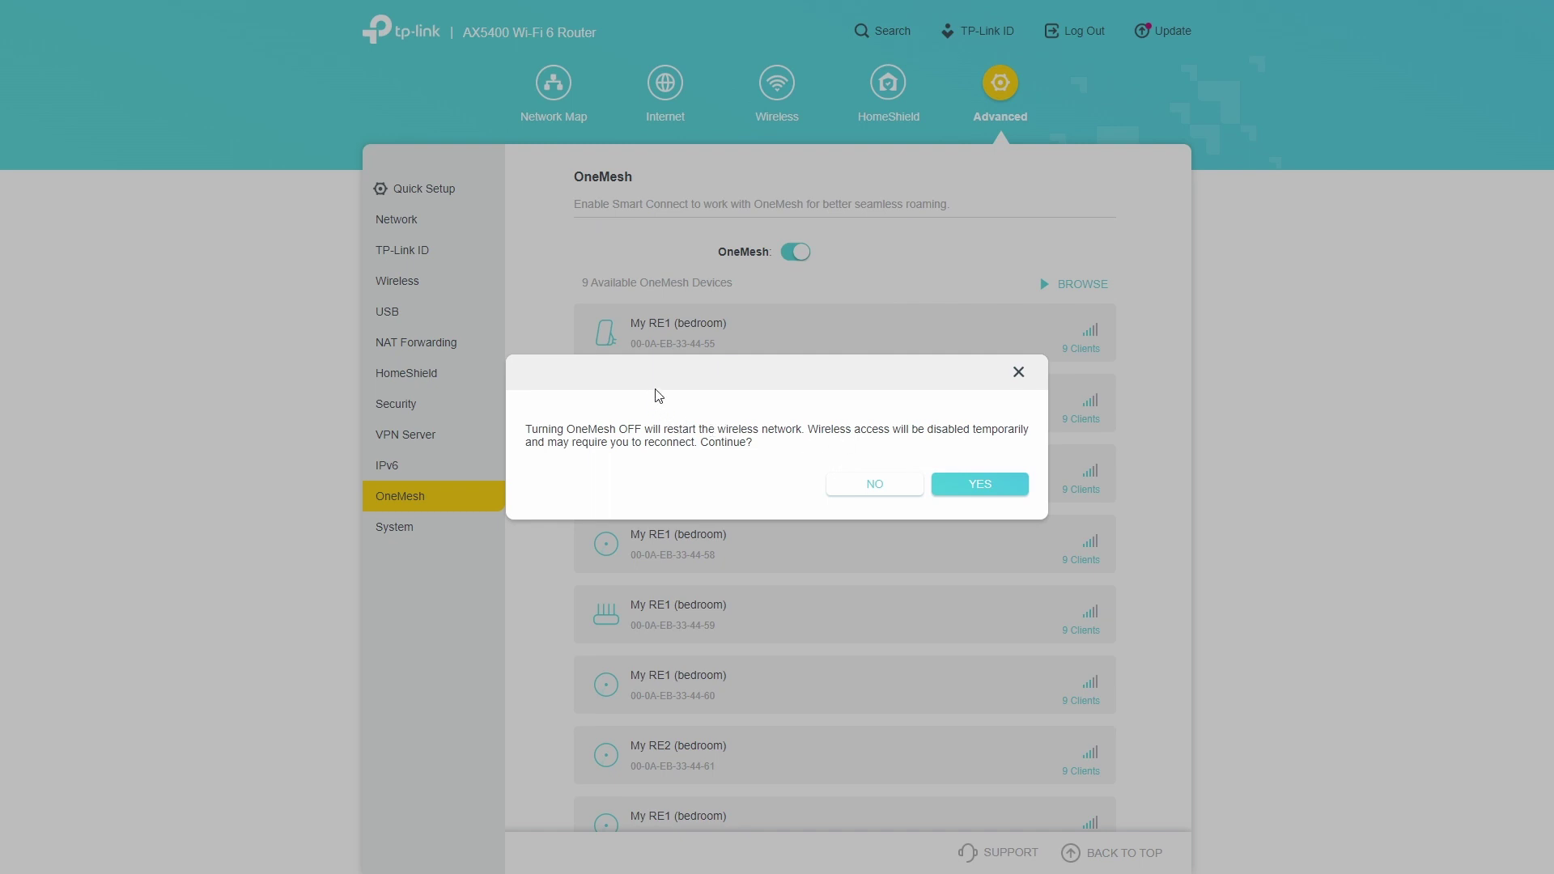
{"action": "left_click_drag", "start_coordinate": [525, 441], "coordinate": [818, 445]}
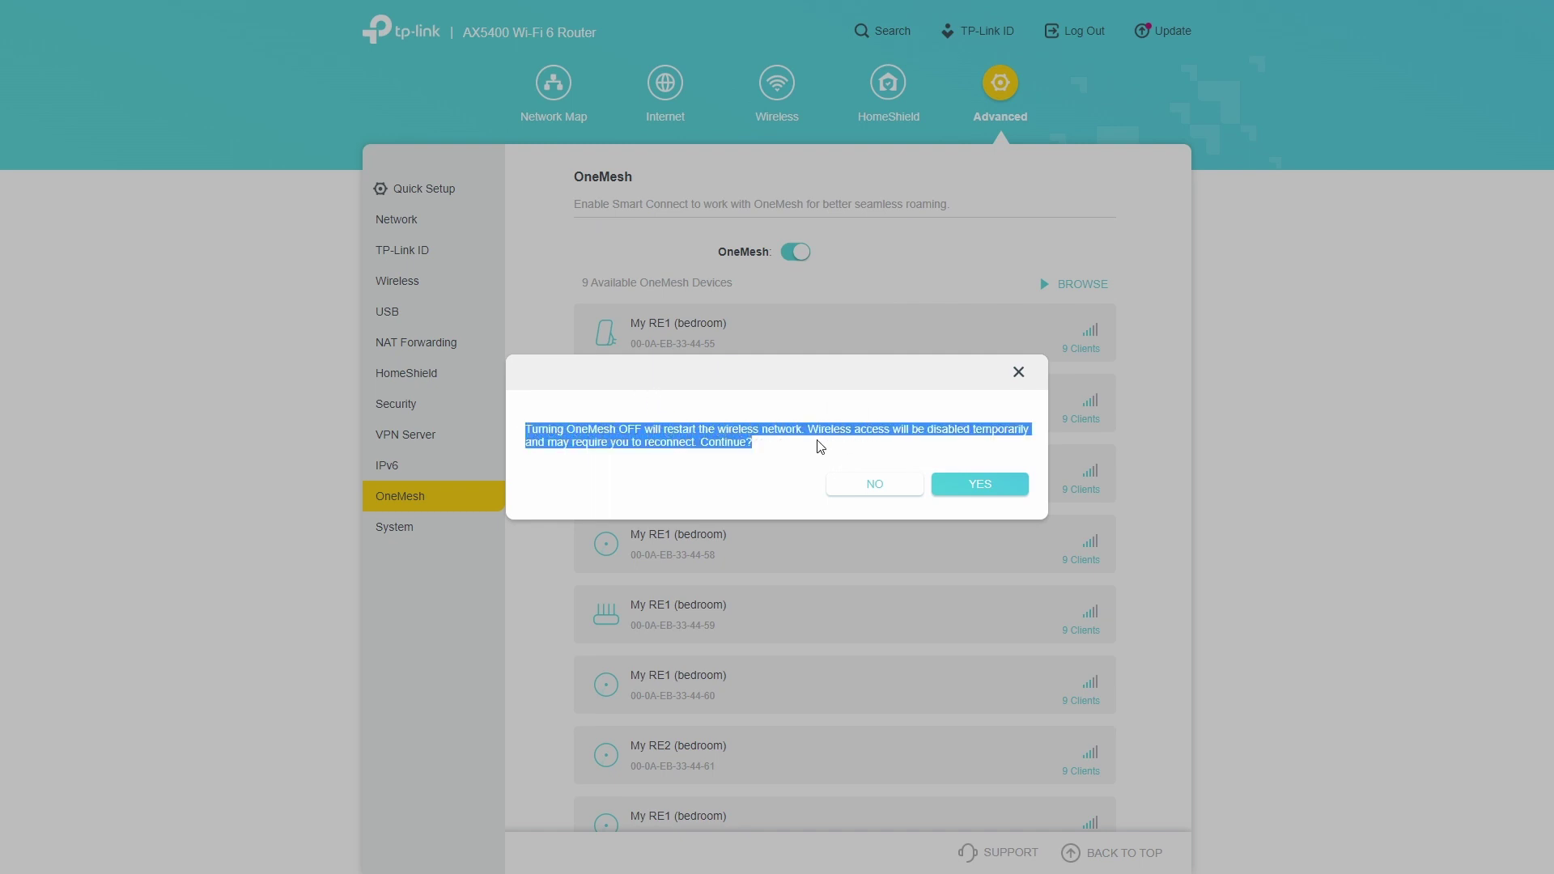
{"action": "left_click", "coordinate": [795, 448]}
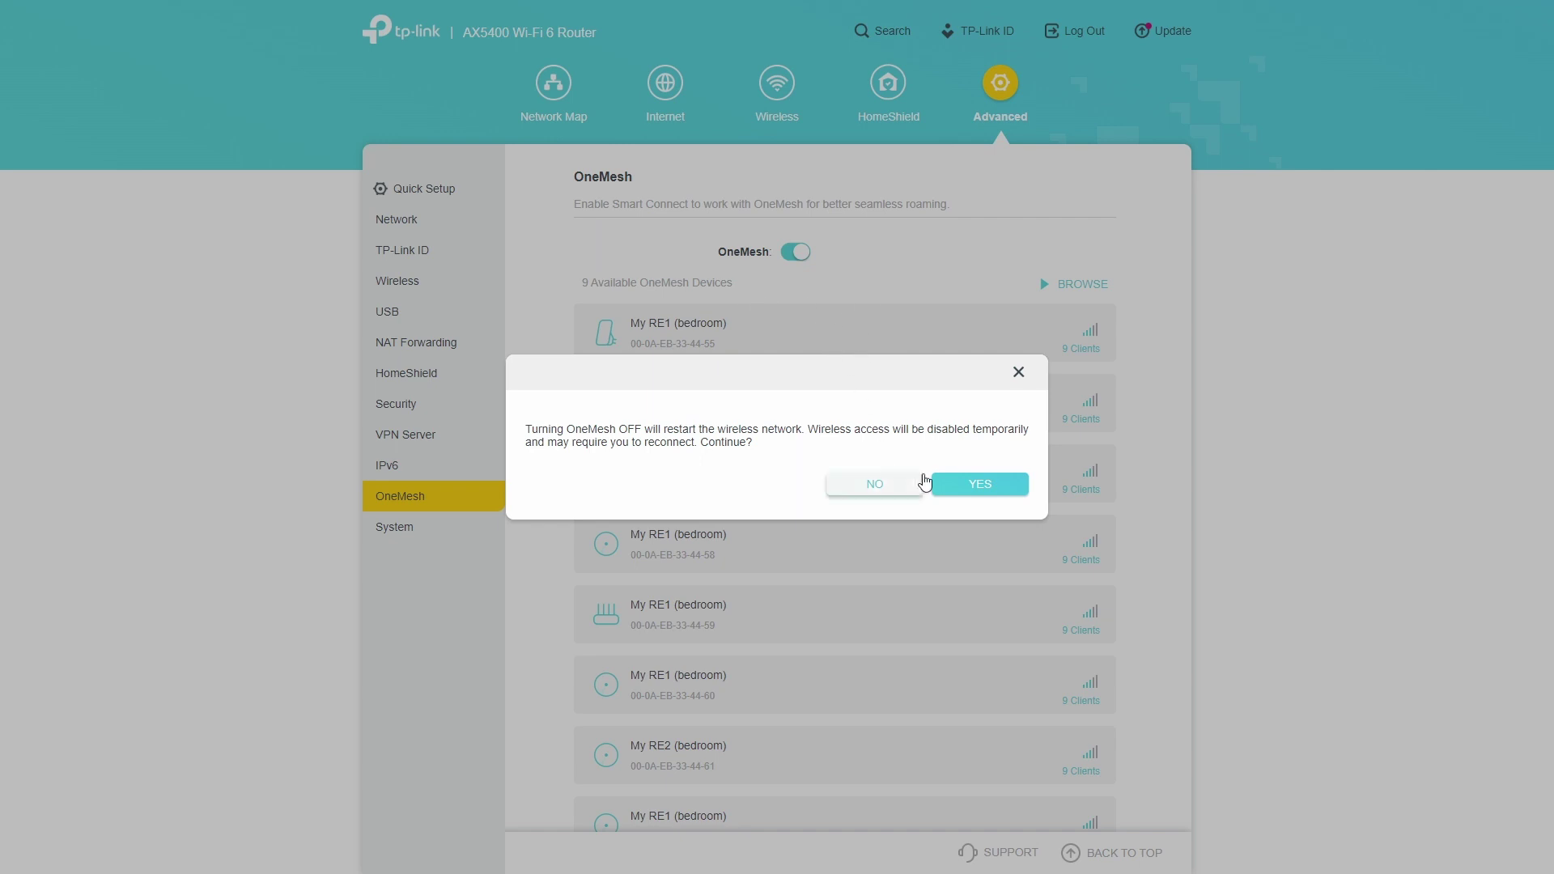
{"action": "left_click", "coordinate": [961, 483]}
- Wait for the wireless restart to reach 100%, then review the OneMesh page's 9 devices
{"action": "left_click", "coordinate": [795, 256]}
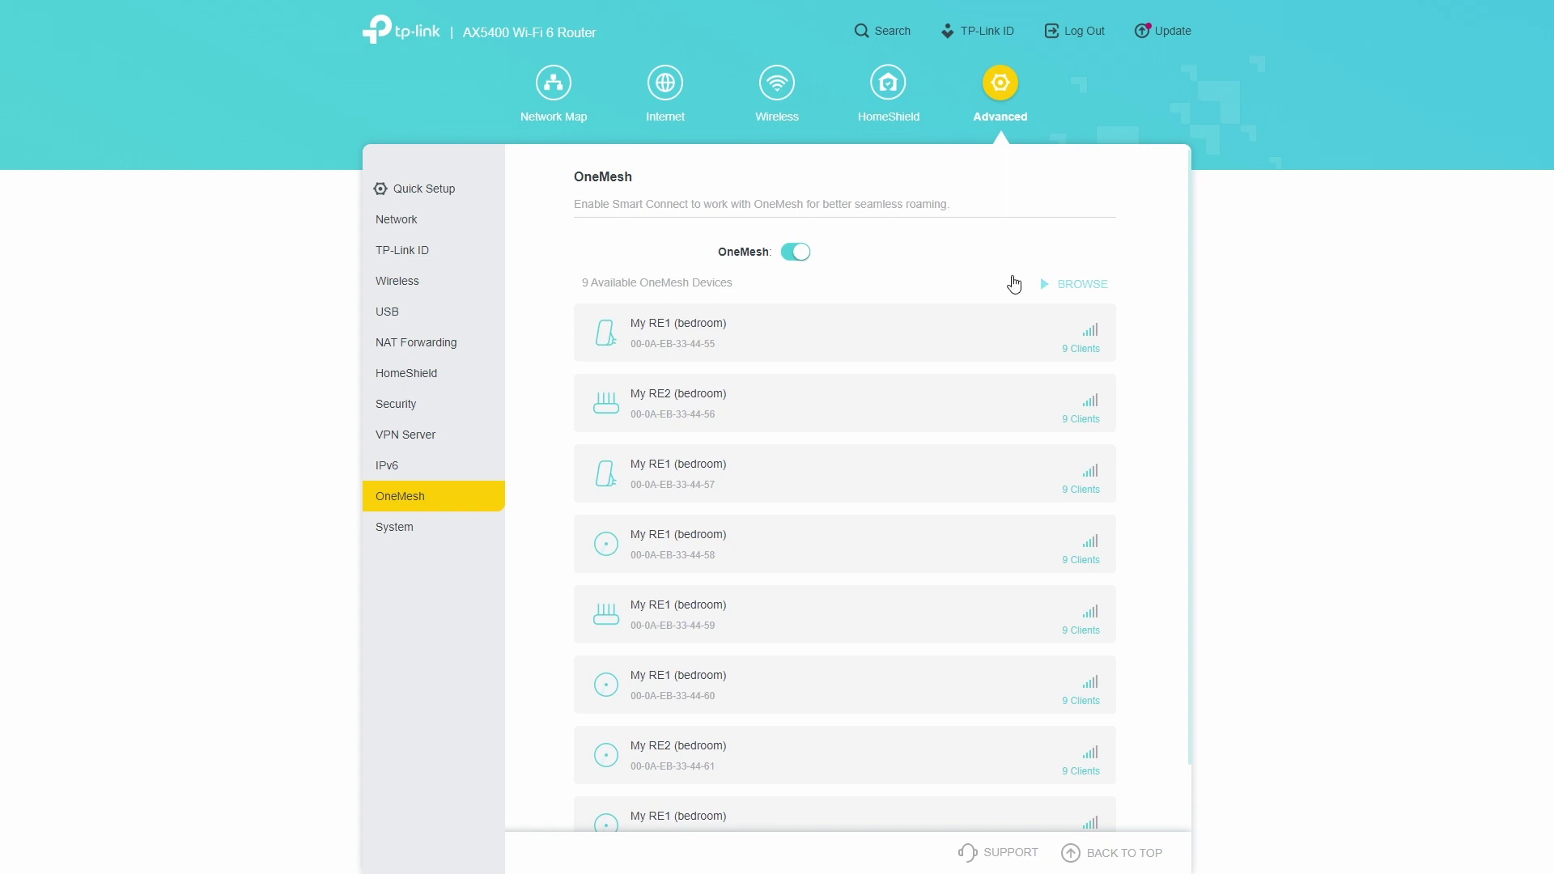
{"action": "scroll", "coordinate": [706, 332], "scroll_direction": "down", "scroll_amount": 1}
{"action": "scroll", "coordinate": [705, 332], "scroll_direction": "up", "scroll_amount": 1}
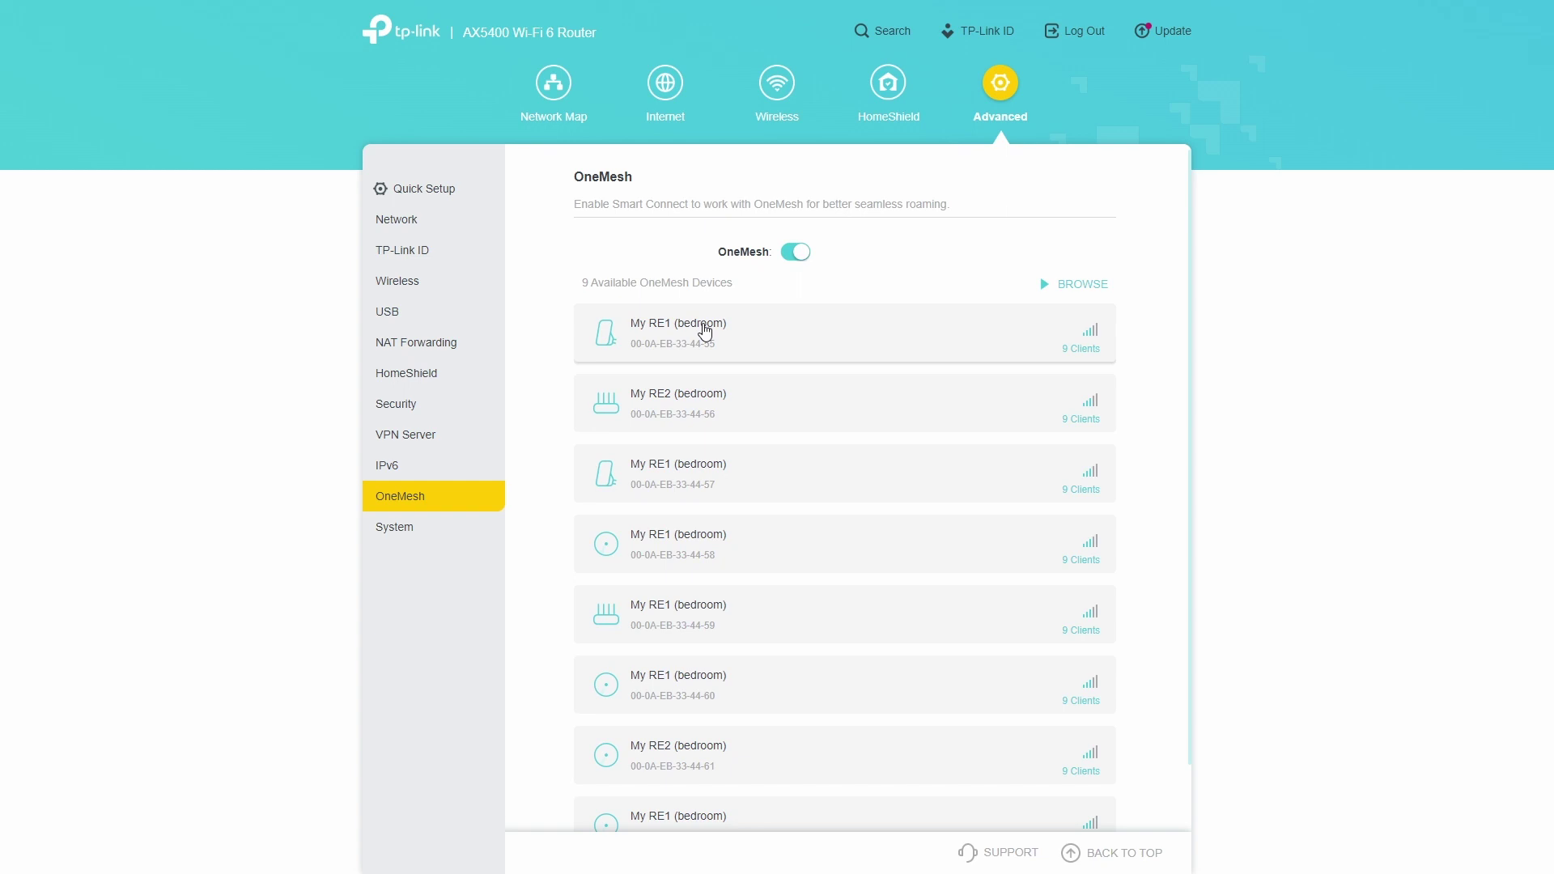